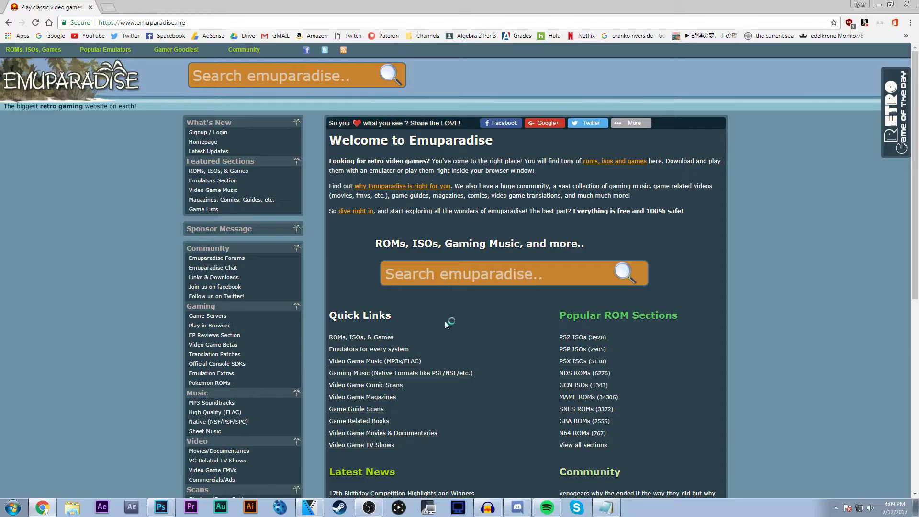
scroll(444, 321, down, 3)
scroll(472, 320, up, 3)
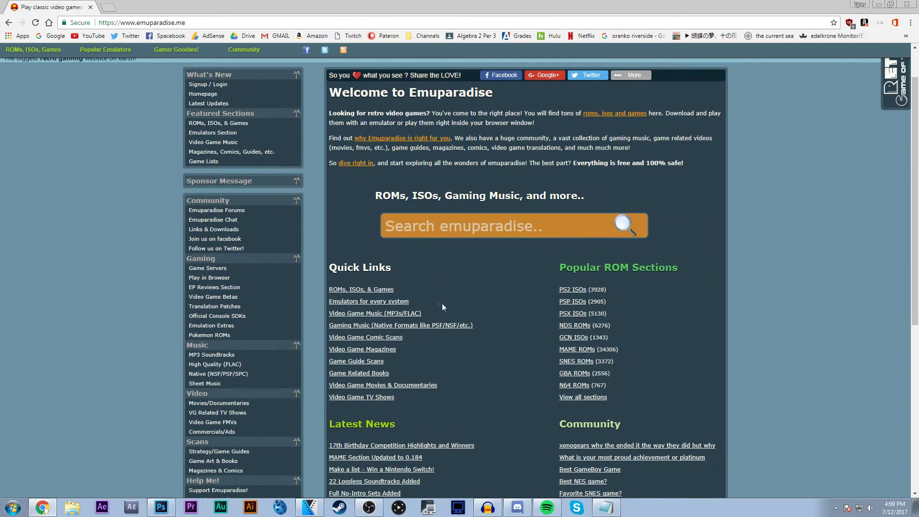
- Browse Emuparadise's ROMs, ISOs, & Games section to the Nintendo DS ROMs starting with Q
click(378, 290)
scroll(378, 289, down, 3)
scroll(378, 289, down, 5)
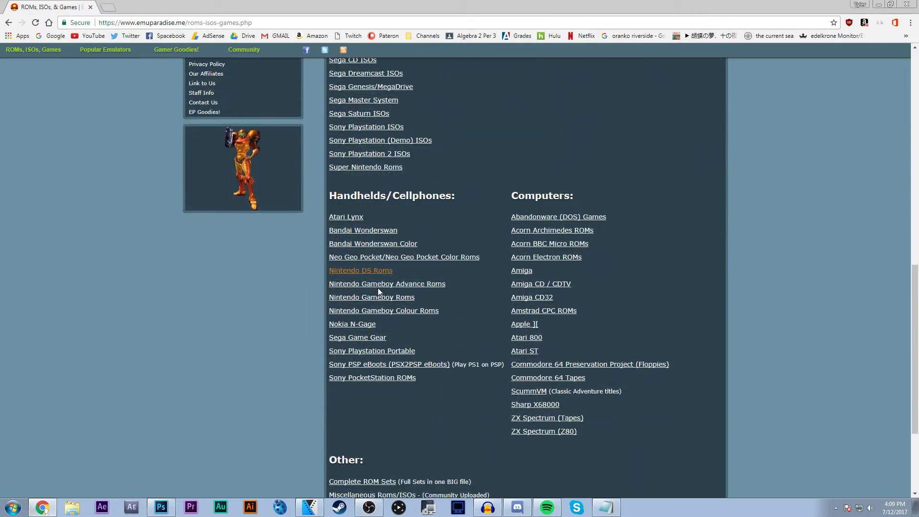
click(379, 270)
scroll(376, 269, down, 2)
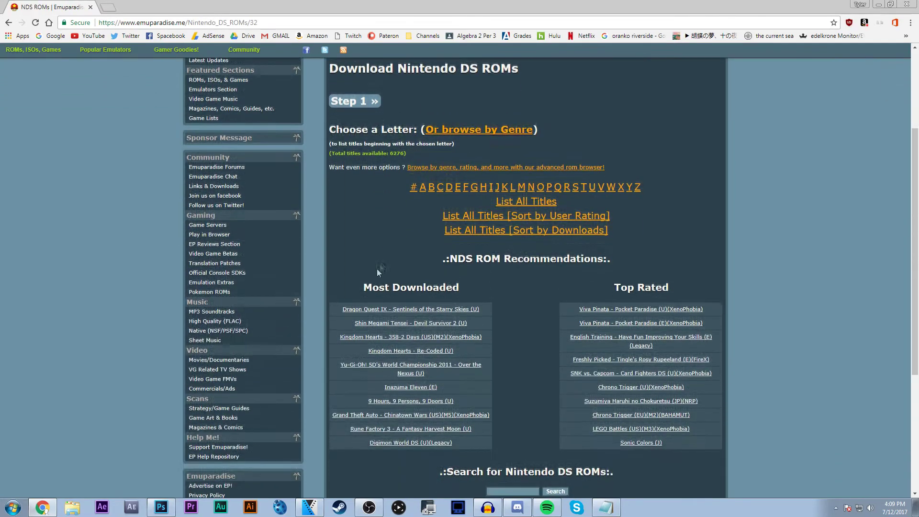
click(558, 188)
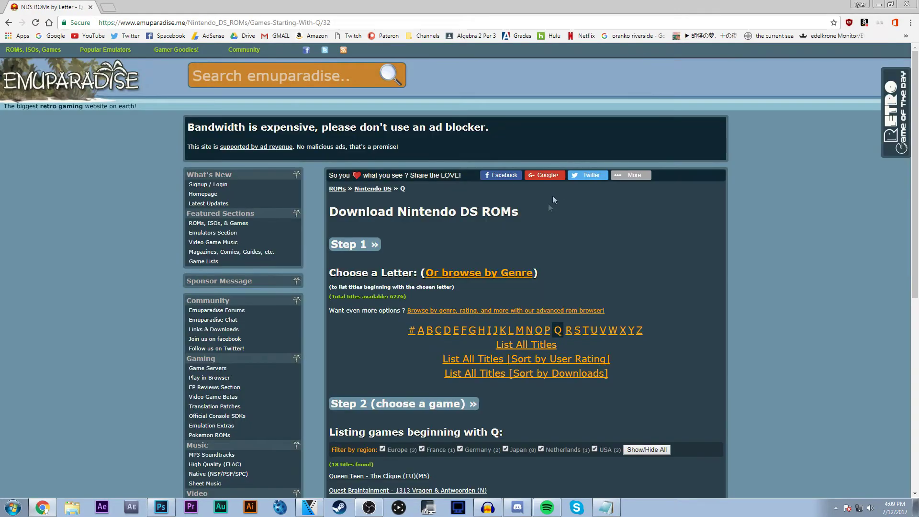
scroll(548, 203, down, 3)
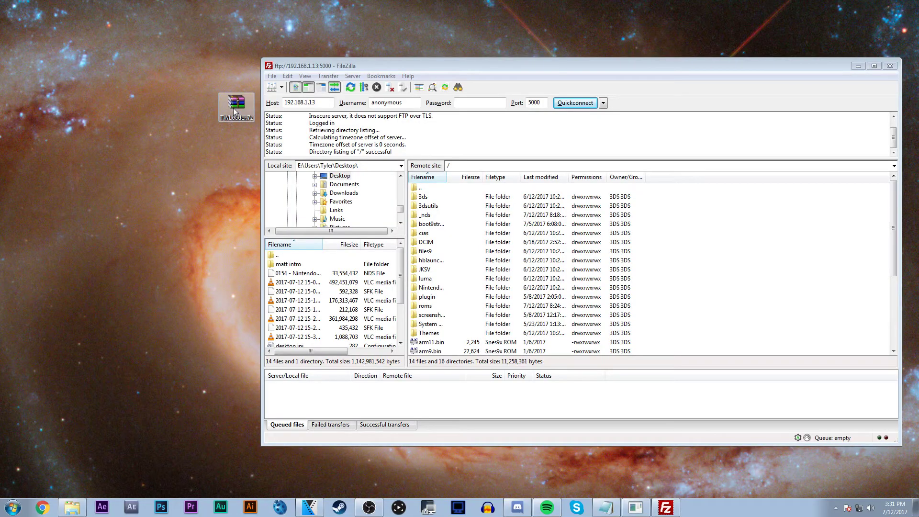
- Copy the 3ds and _nds folders from TWLoader.7z's sdroot to the 3DS SD card root
double_click(233, 108)
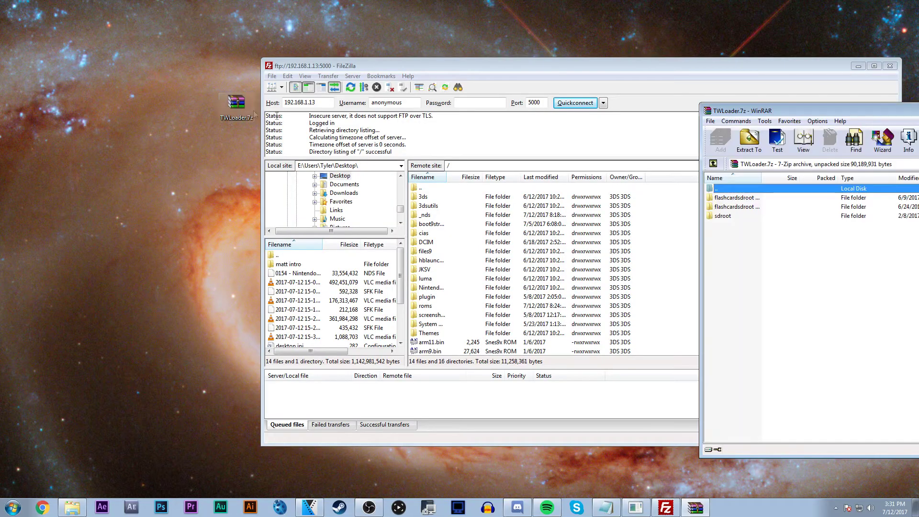
double_click(724, 216)
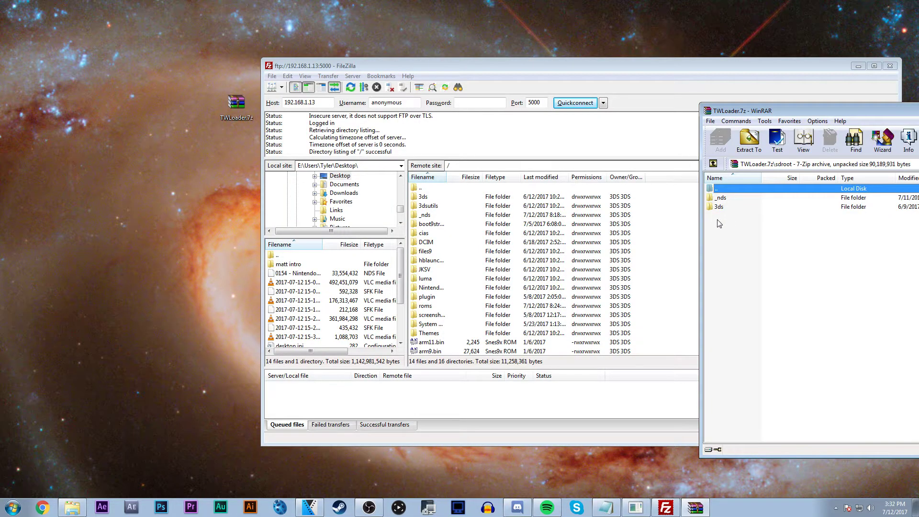
click(719, 208)
key(shift+Up)
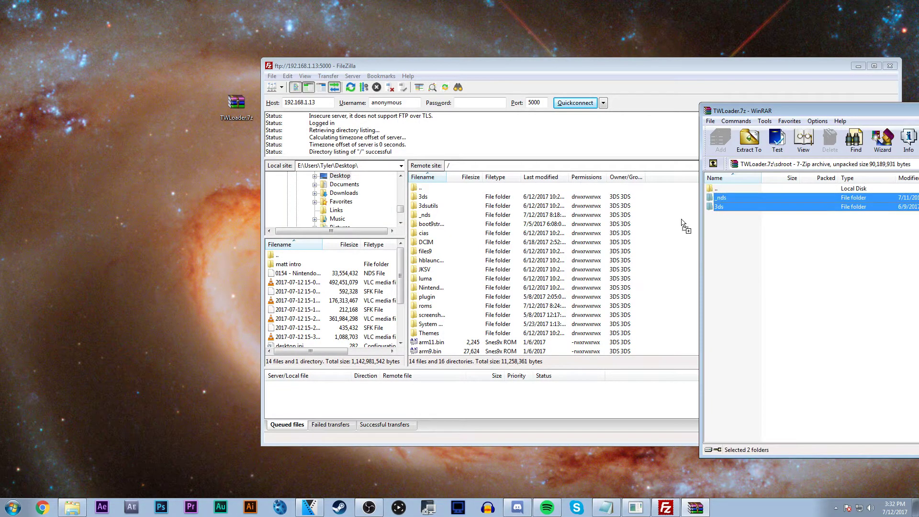
drag(681, 219, 682, 220)
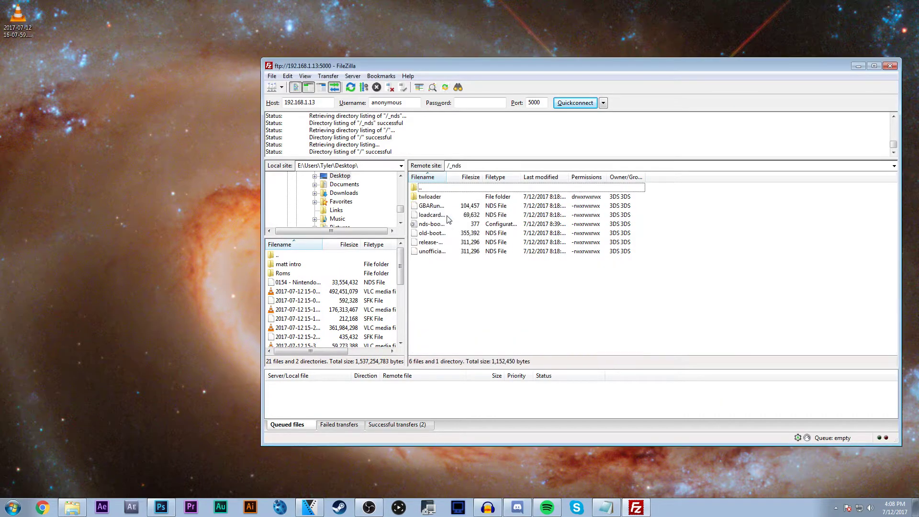
- Create a new folder named Roms inside the 3DS's /_nds directory
right_click(441, 282)
click(498, 320)
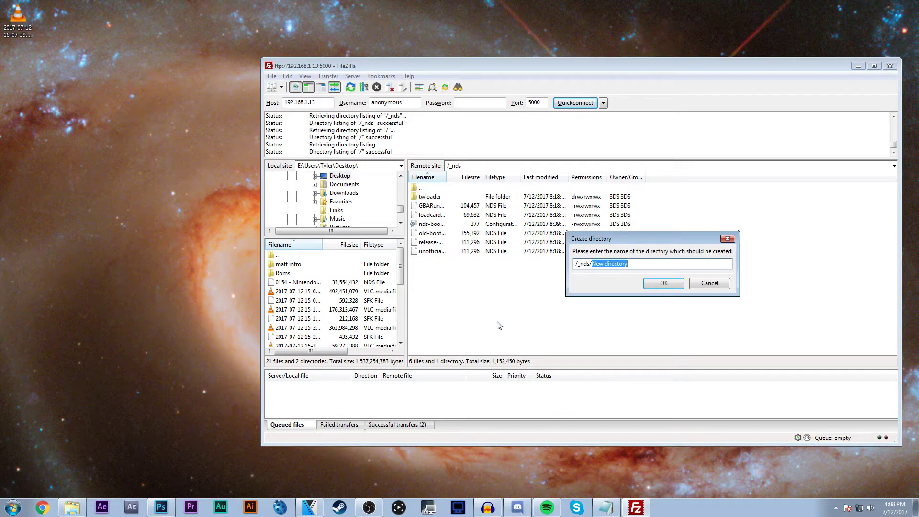
key(Return)
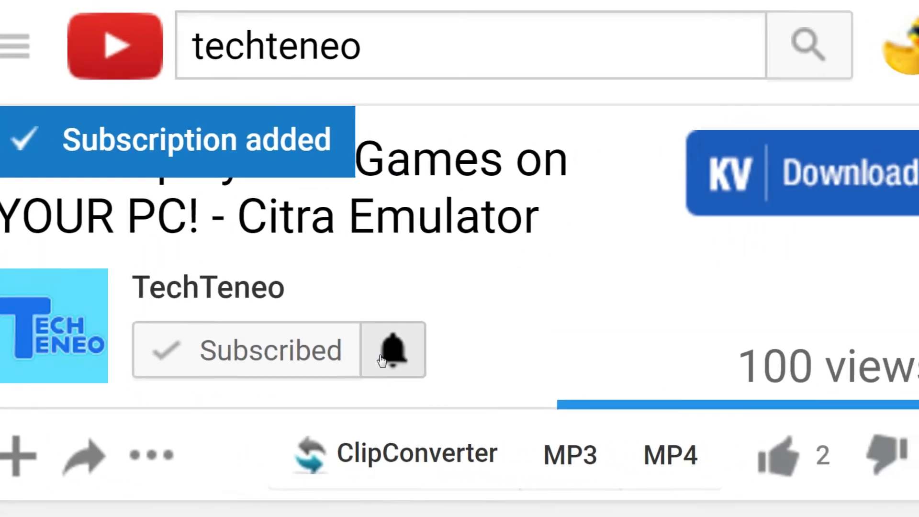
- Open the TechTeneo channel's notification settings with the bell icon
click(388, 351)
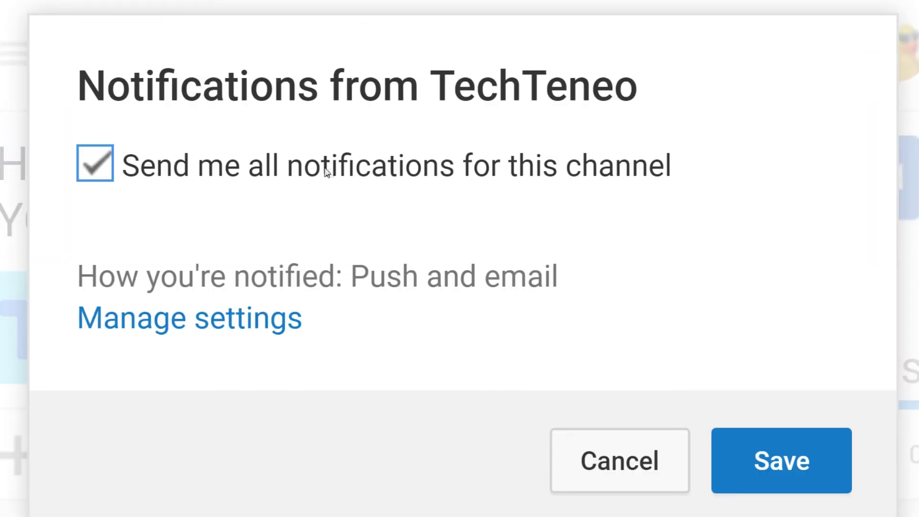